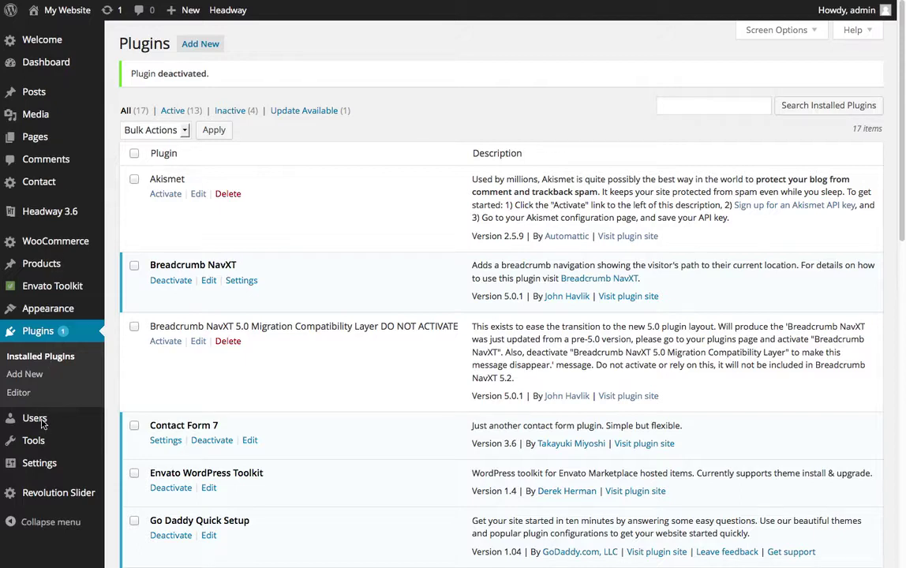
From the admin dashboard, go to Users > Add New to reach the Add New User form
left_click(49, 63)
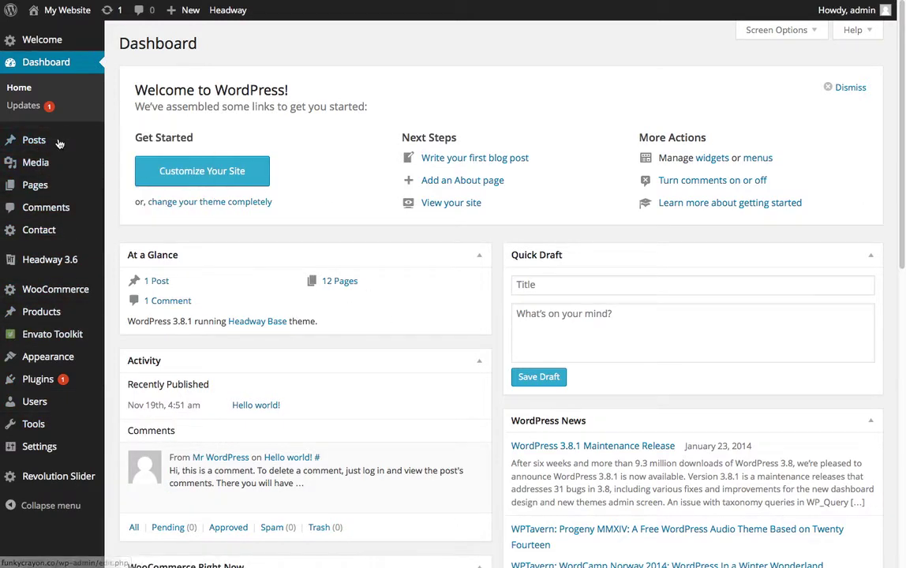
mouse_move(35, 401)
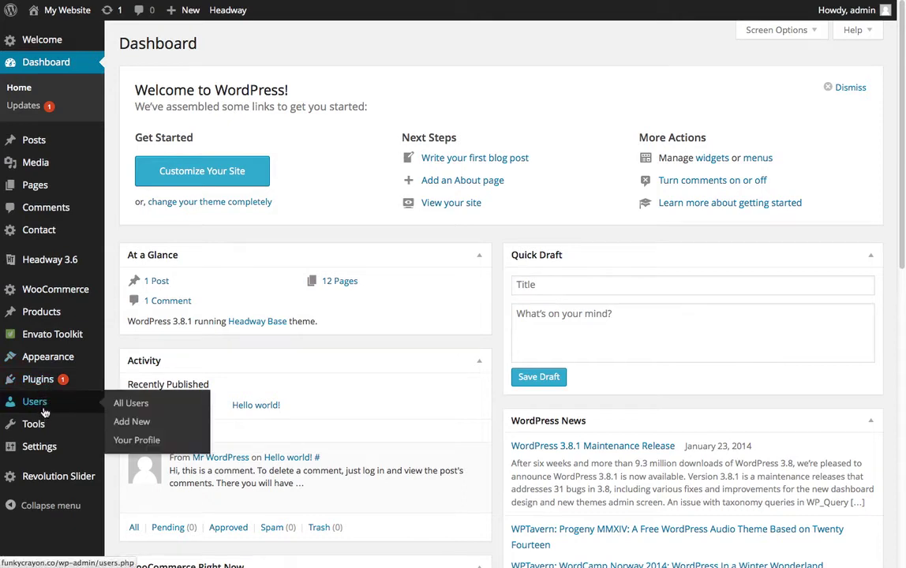
left_click(145, 427)
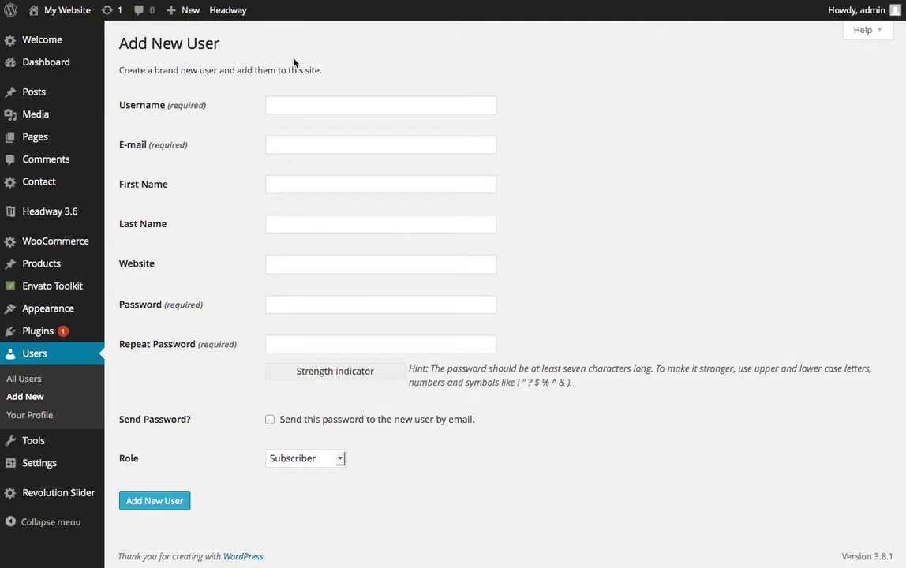
left_click(308, 104)
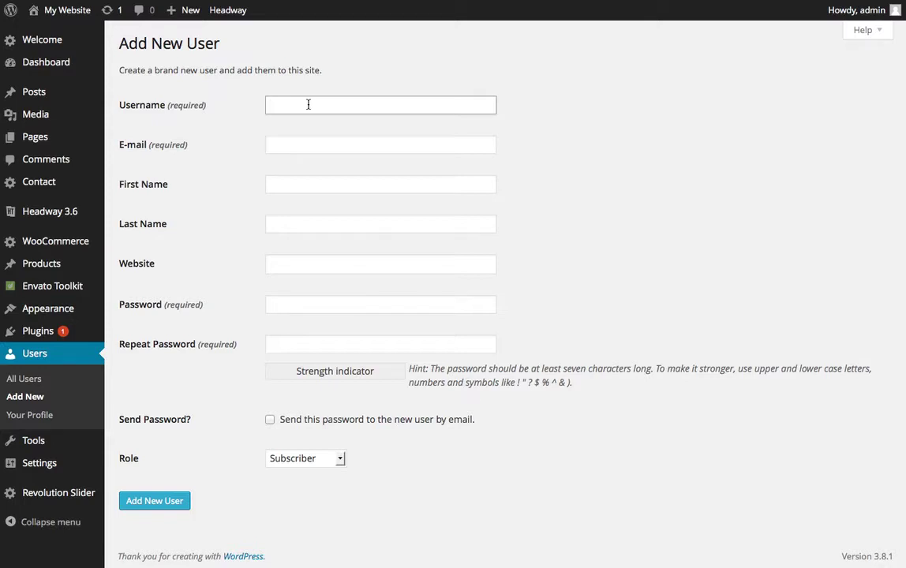
type("example")
left_click(316, 146)
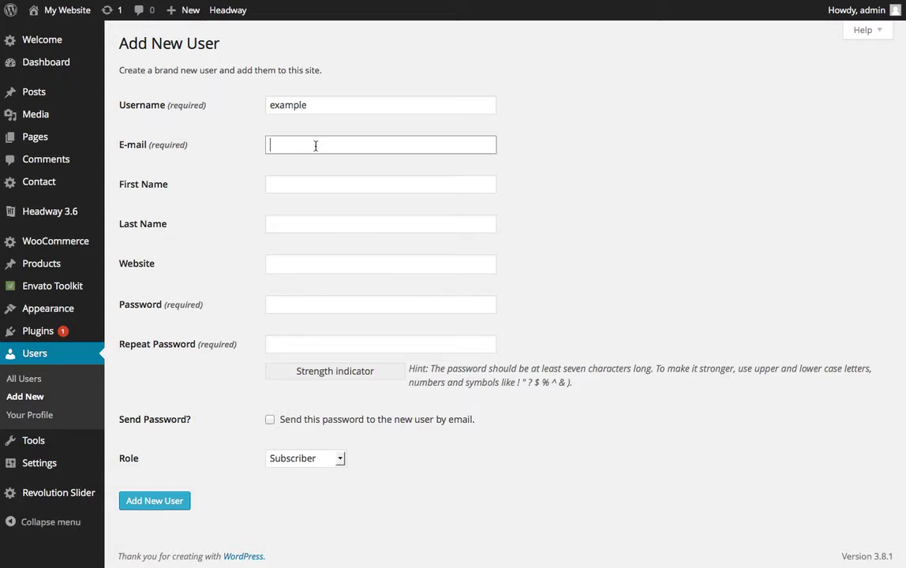
type("examp")
type("le@example")
type(".com")
left_click(320, 181)
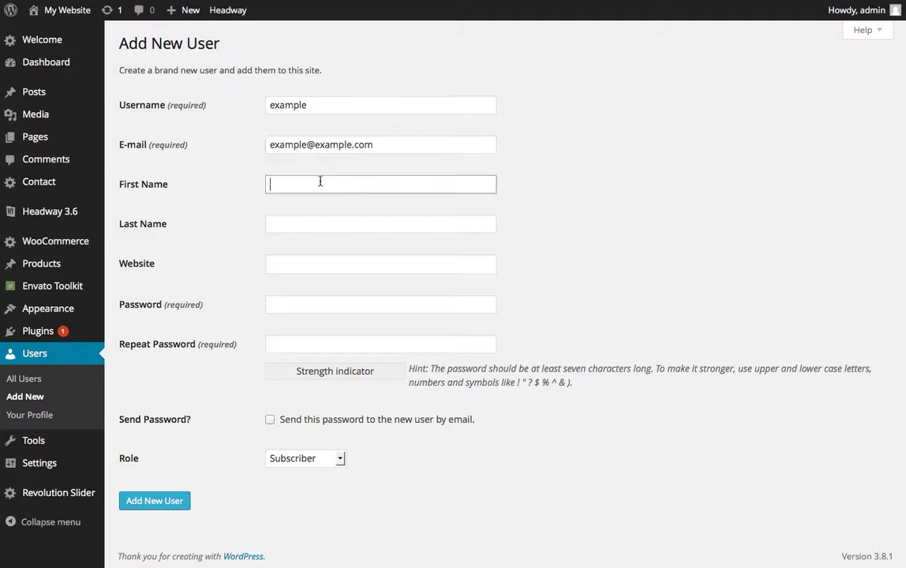
type("example")
left_click(332, 224)
type("examp")
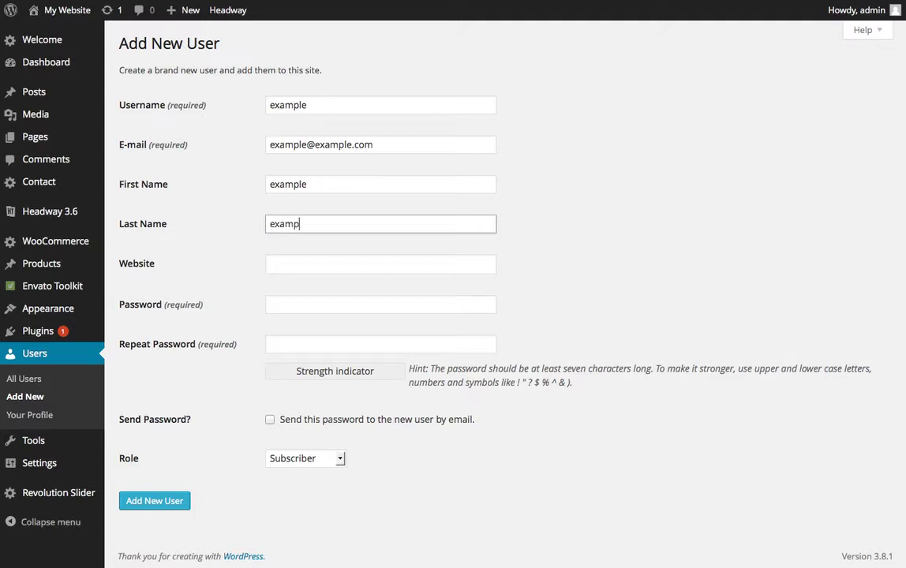
type("le")
left_click(327, 263)
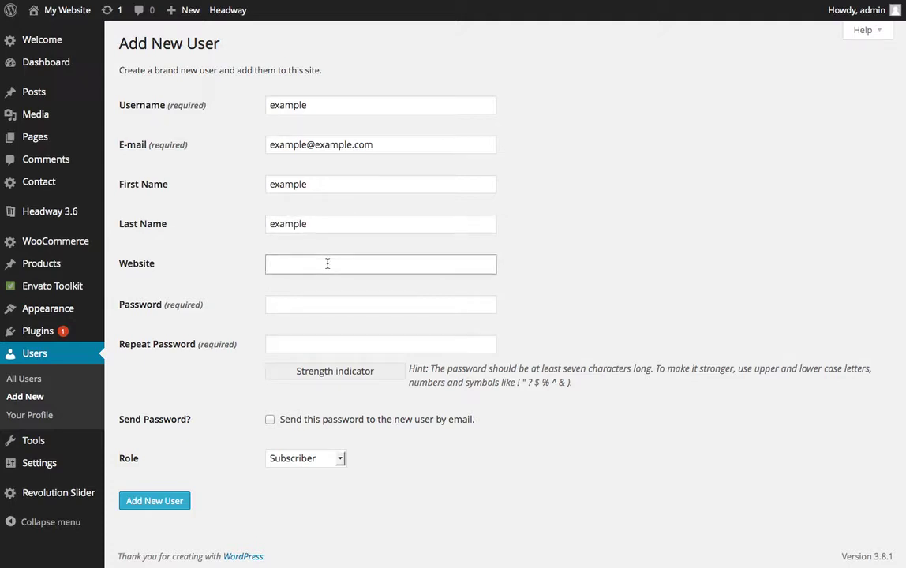
type("httP")
type(";//")
key("BackSpace")
key("BackSpace")
key("BackSpace")
key("BackSpace")
key("BackSpace")
type("tp")
key("BackSpace")
key("BackSpace")
type("tp:/")
type("/e")
type("xample.com")
left_click(316, 305)
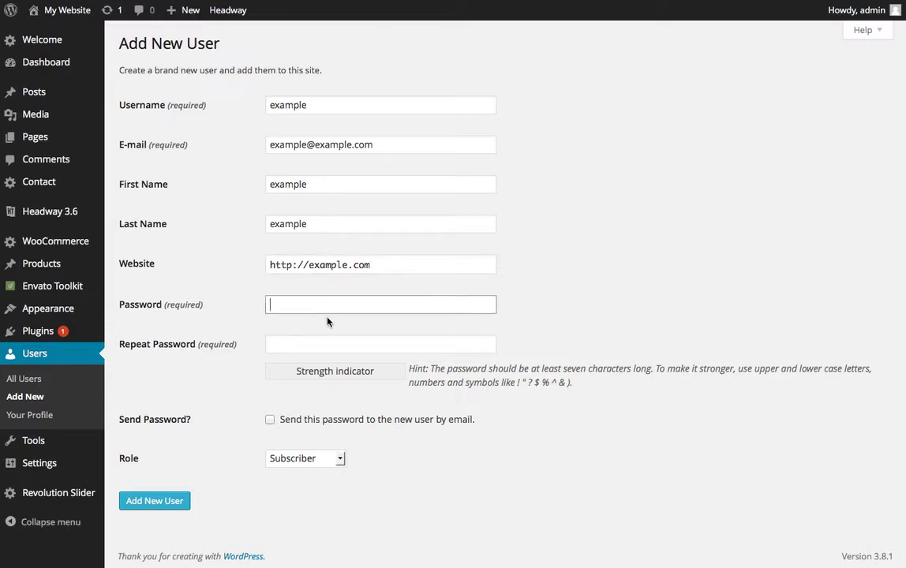
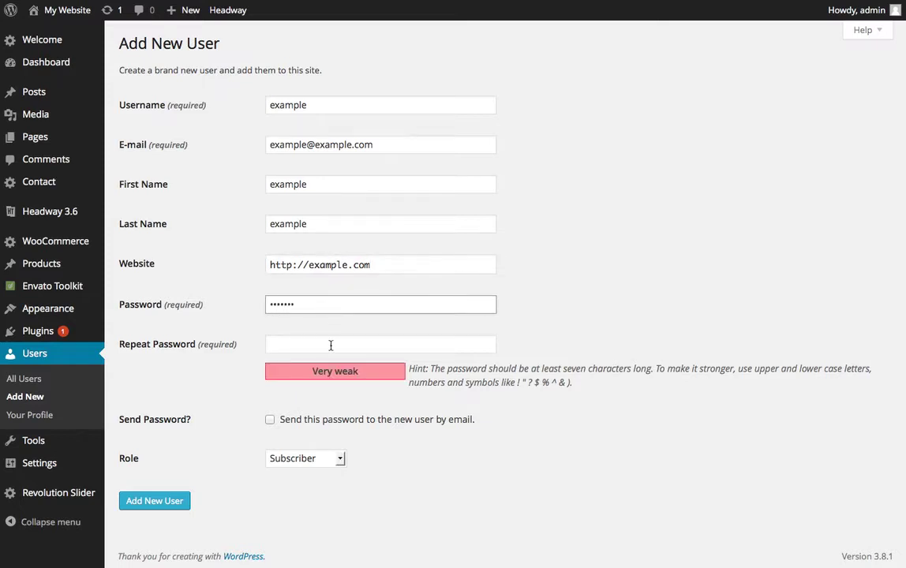
left_click(331, 347)
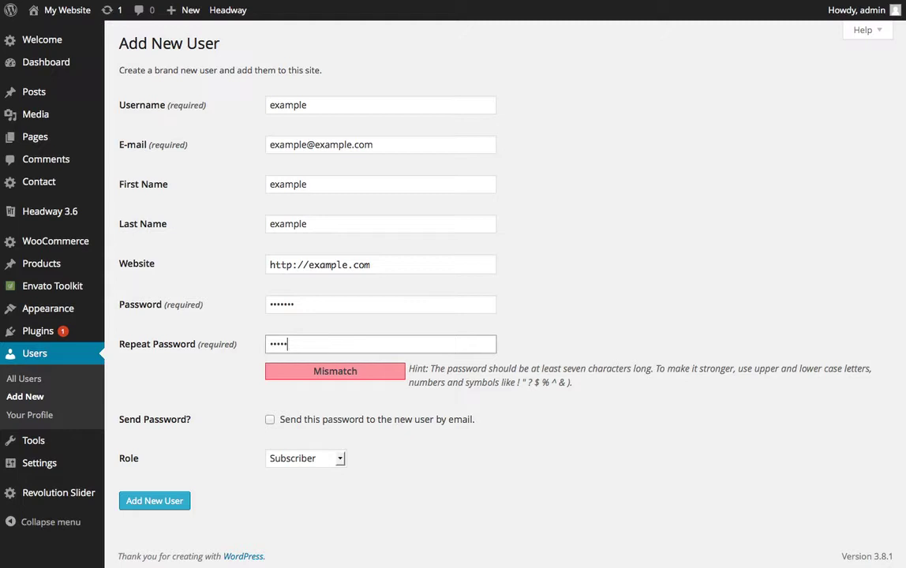
Tick 'Send this password to the new user by email' and set the role to Administrator
left_click(270, 422)
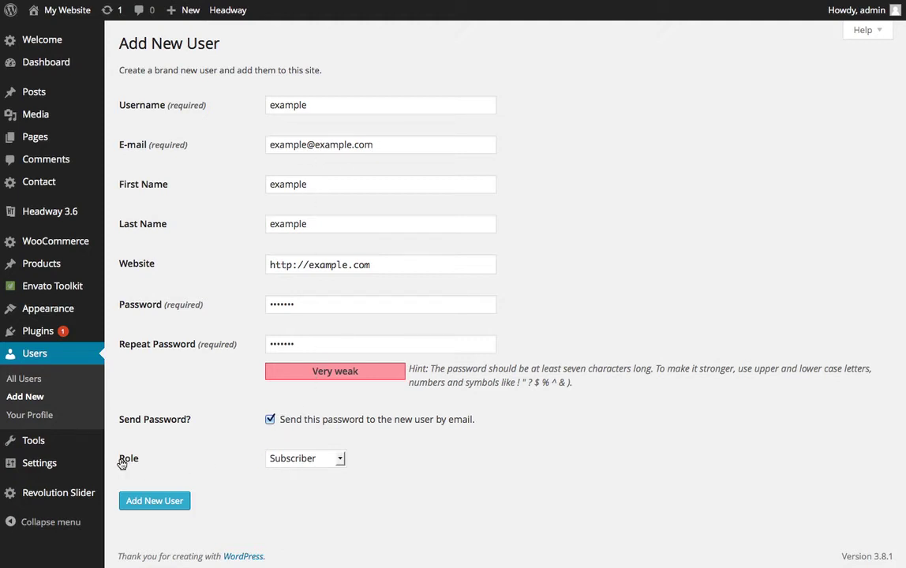
left_click(341, 461)
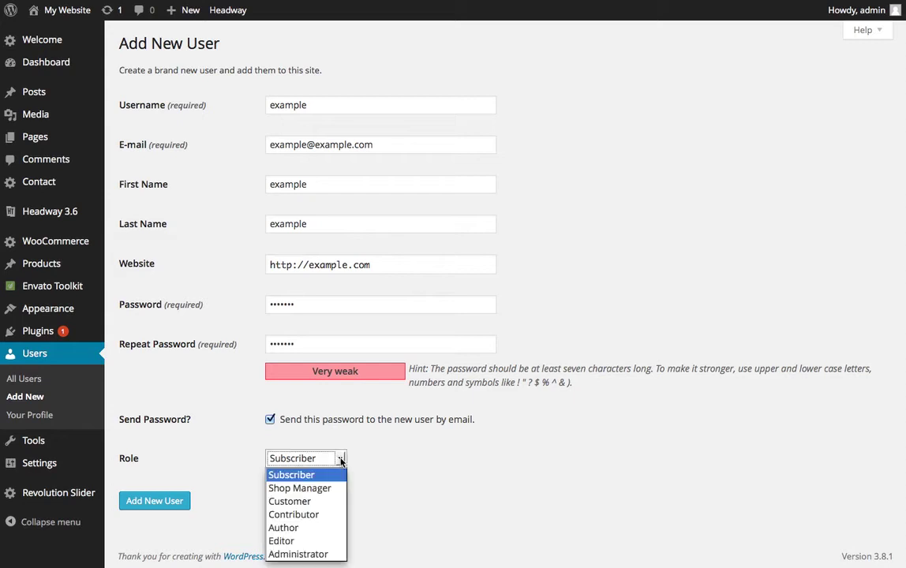
left_click(335, 555)
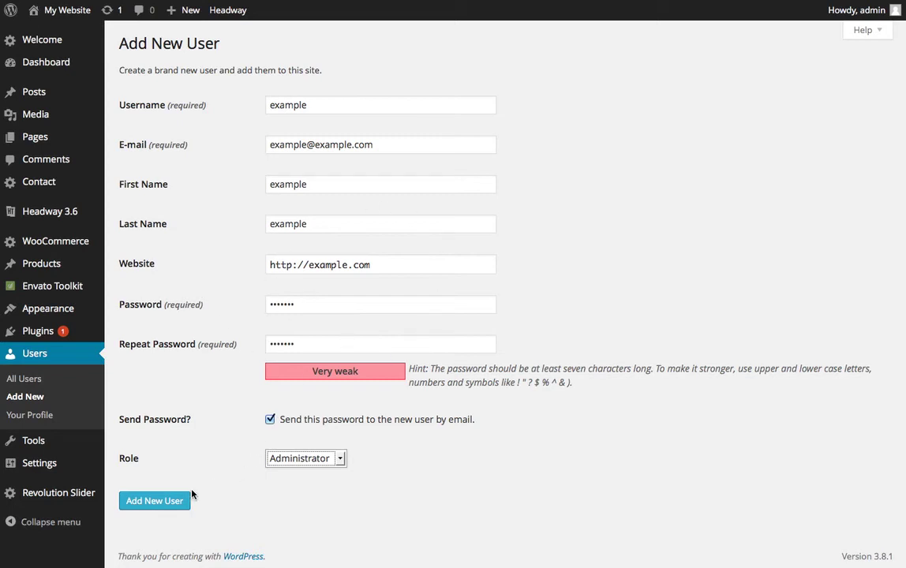
Submit the form with Add New User to create the 'example' administrator account
left_click(172, 503)
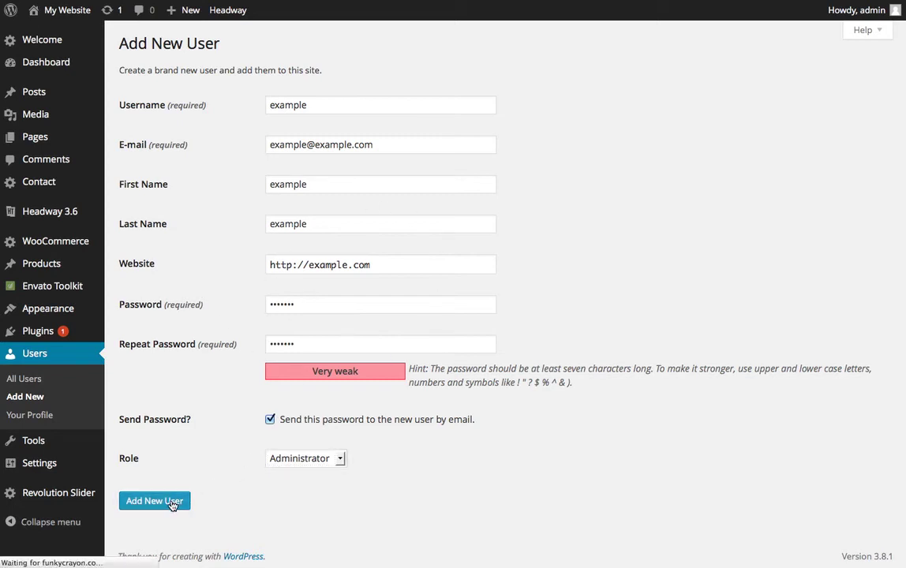